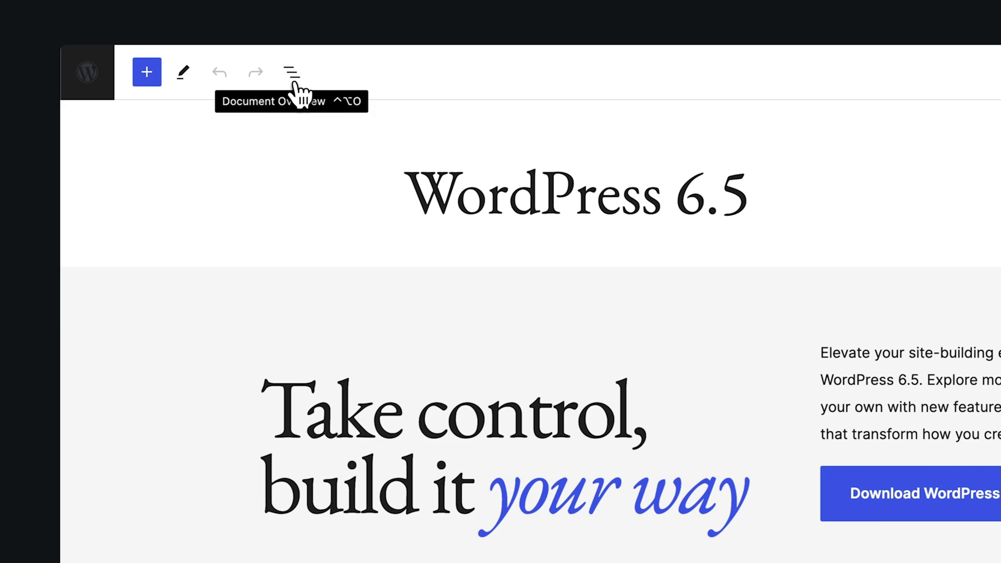
- Show the Document Overview list and expand Page to reveal Hero, Font Library and other sections
left_click(286, 76)
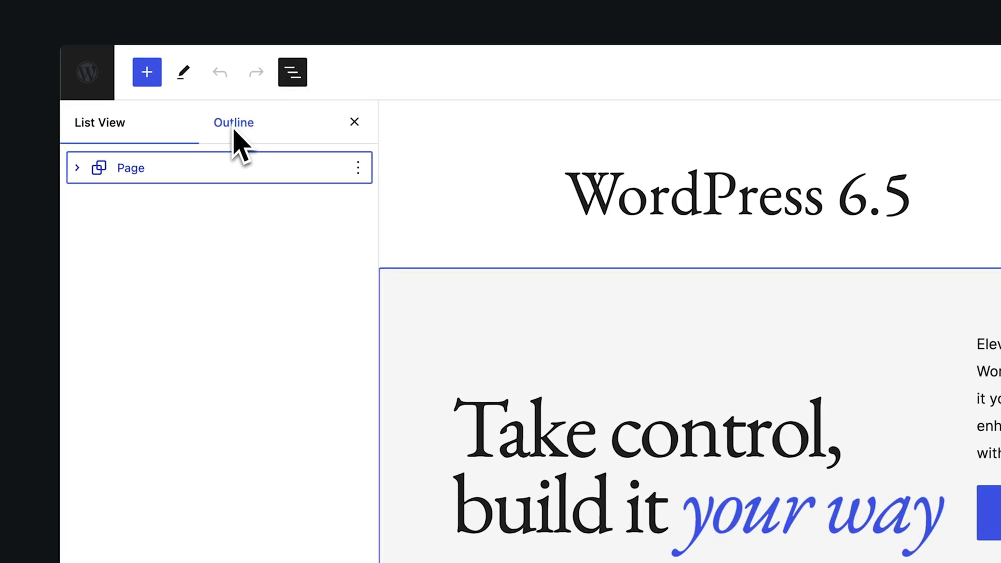
left_click(103, 146)
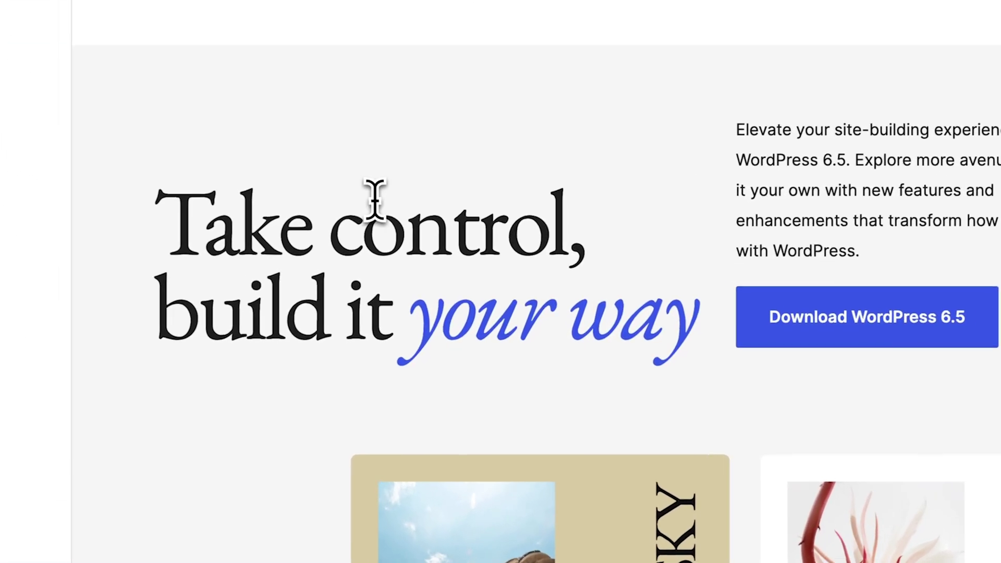
- Replace 'your' with 'my' in the hero heading 'Take control, build it your way'
left_click(563, 326)
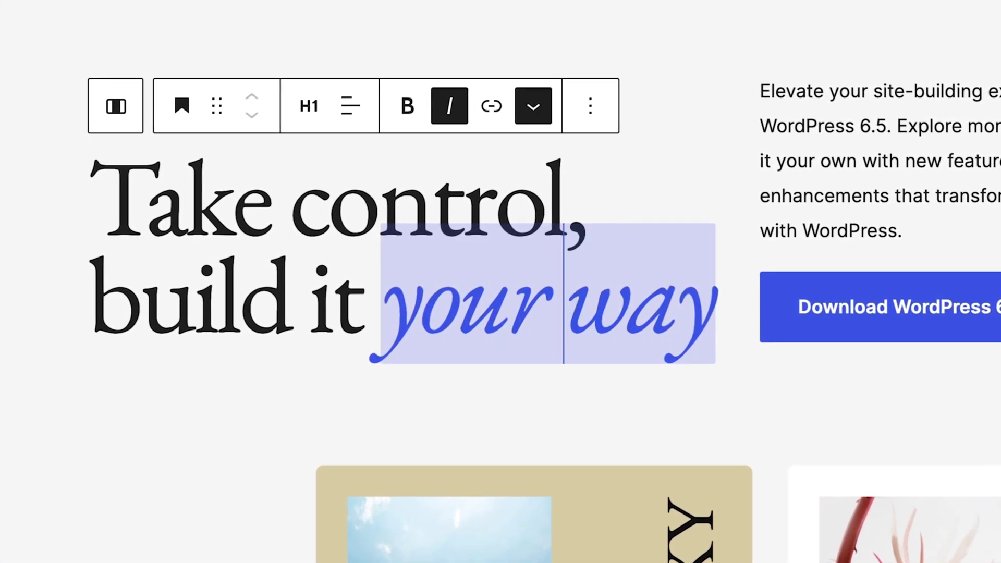
key("shift+Left")
key("shift+Left")
key("shift+Left")
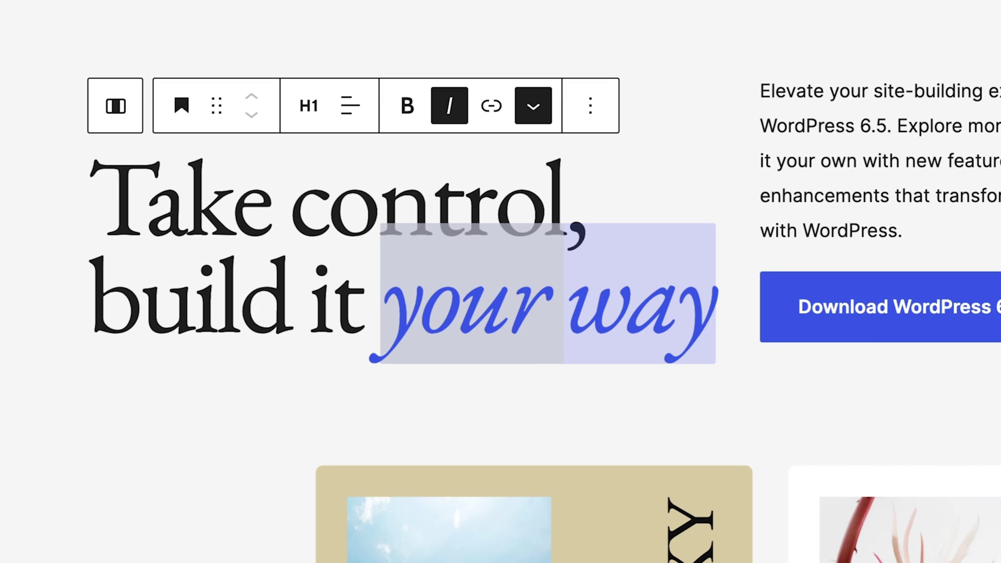
type("my")
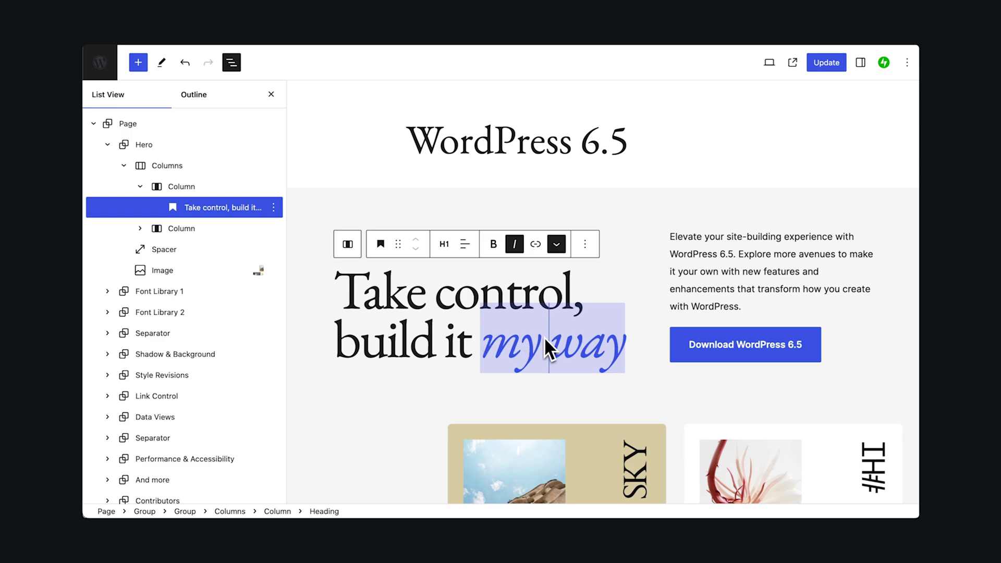
- Select the Download WordPress 6.5 button and show its Styles settings with List View closed
left_click(700, 343)
left_click(270, 94)
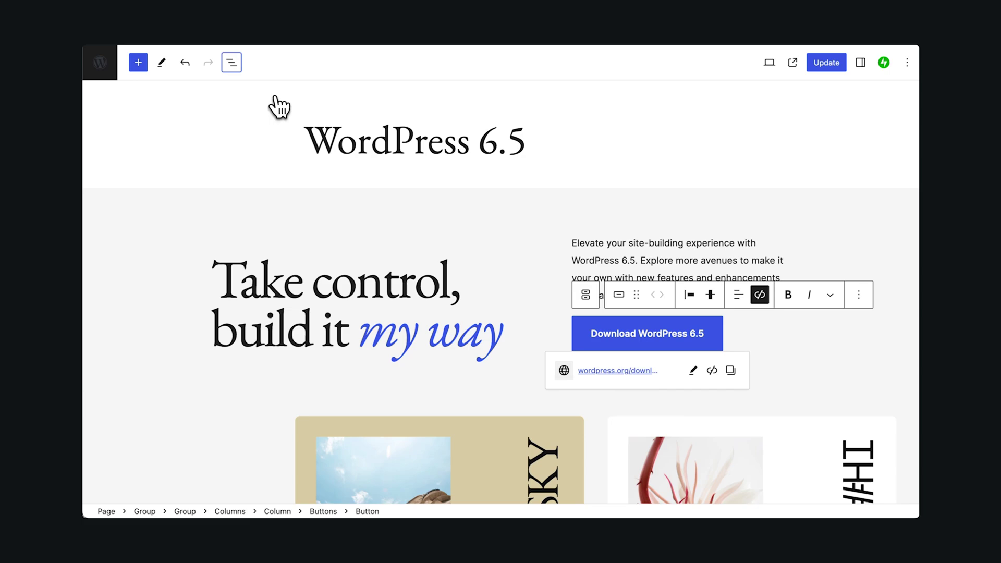
left_click(861, 63)
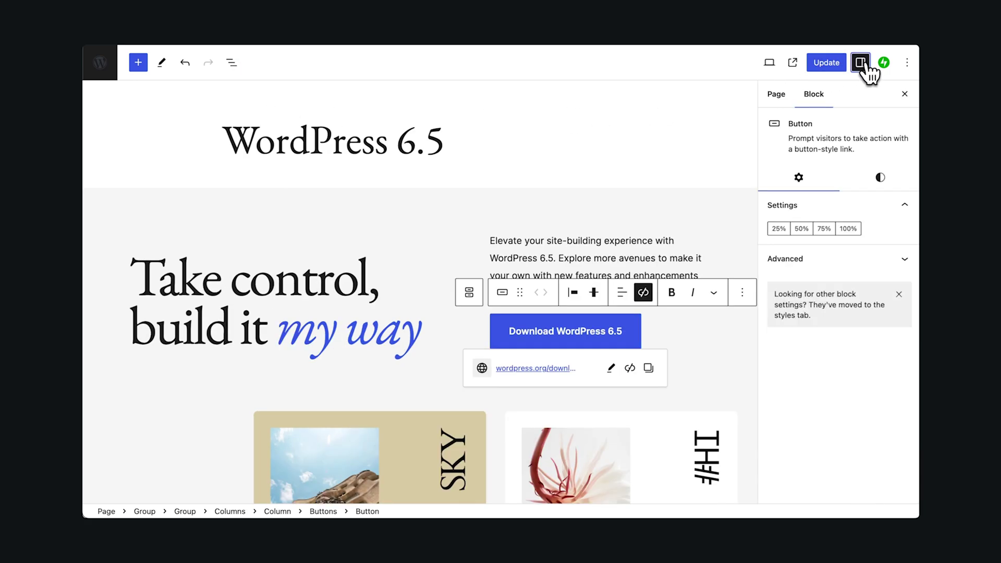
left_click(880, 177)
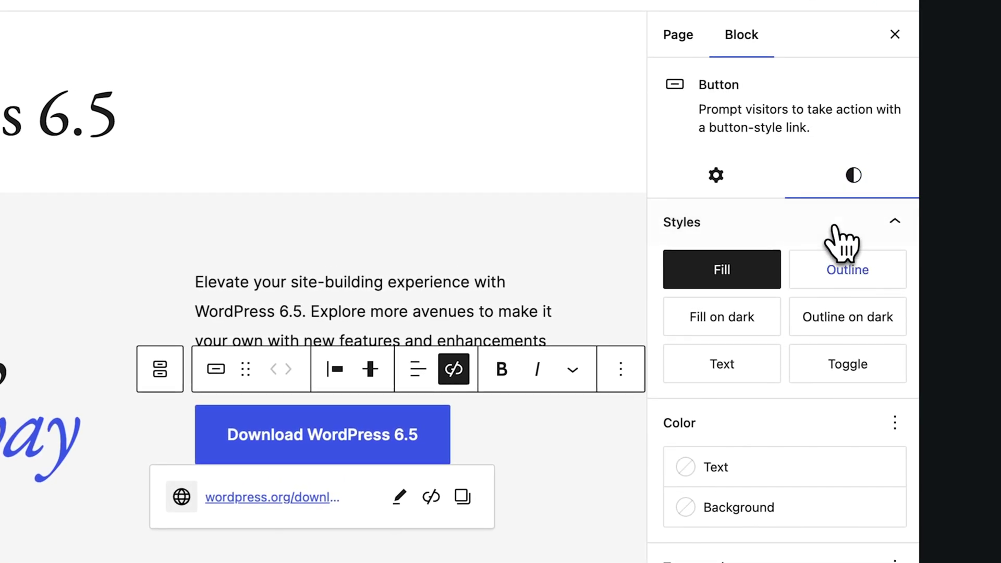
- Try Outline, Fill on dark, Outline on dark, Text and Toggle styles, ending on Fill
left_click(836, 268)
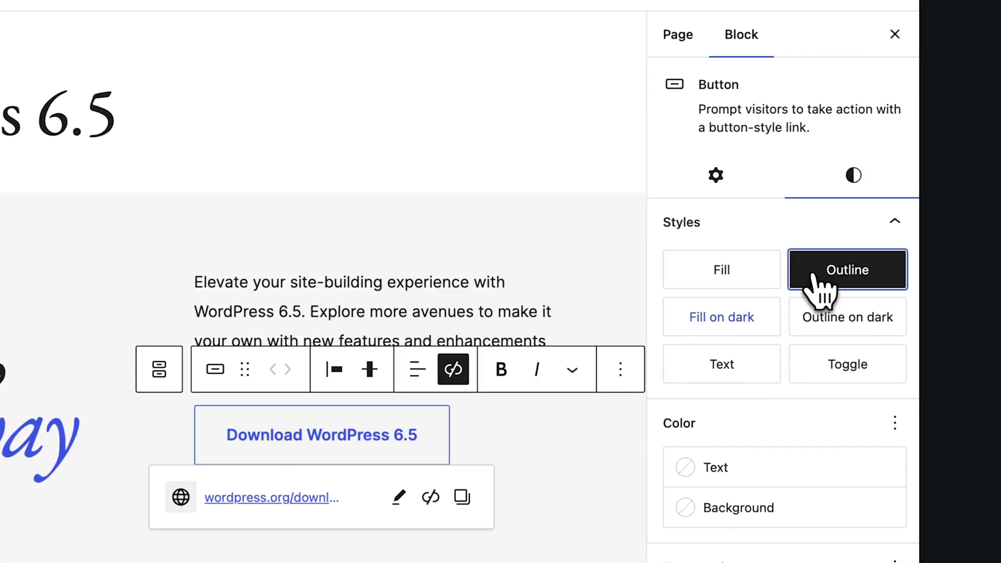
left_click(739, 330)
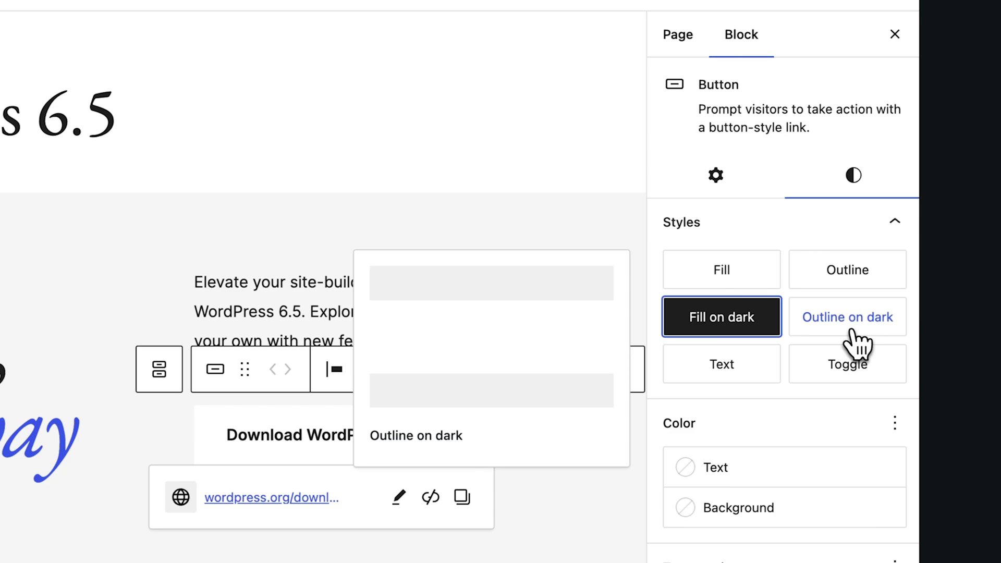
left_click(806, 330)
left_click(701, 361)
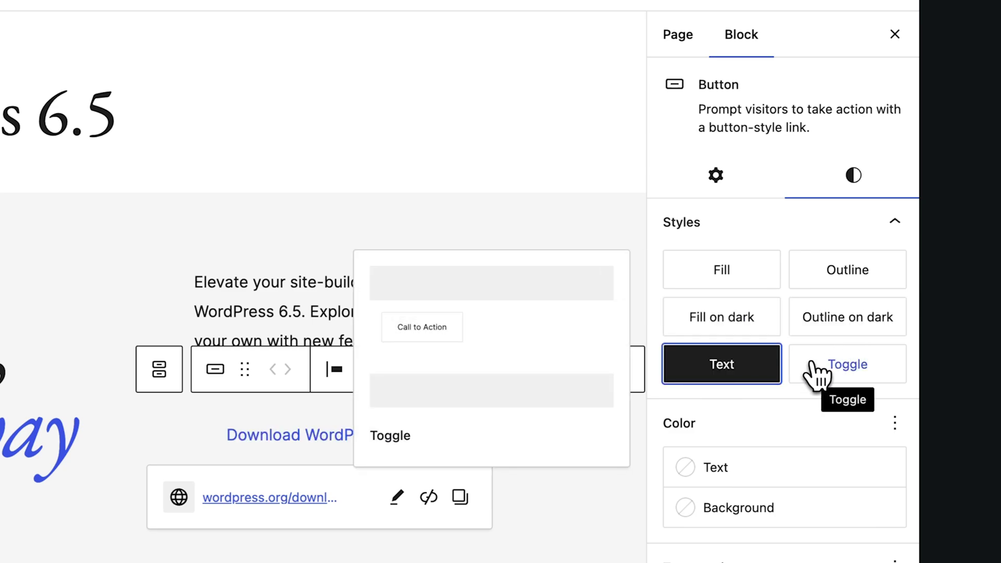
left_click(814, 363)
mouse_move(721, 270)
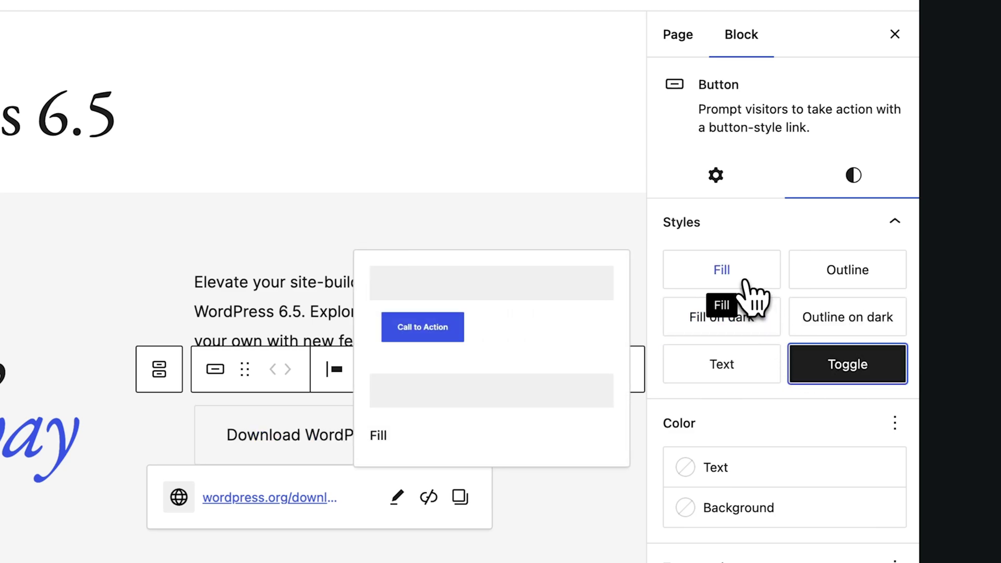
left_click(747, 281)
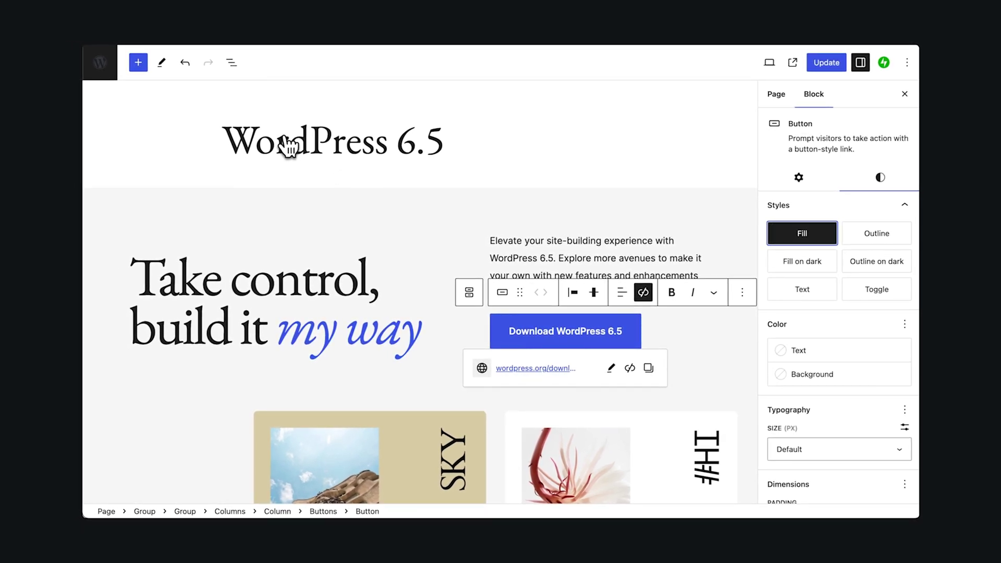
left_click(231, 63)
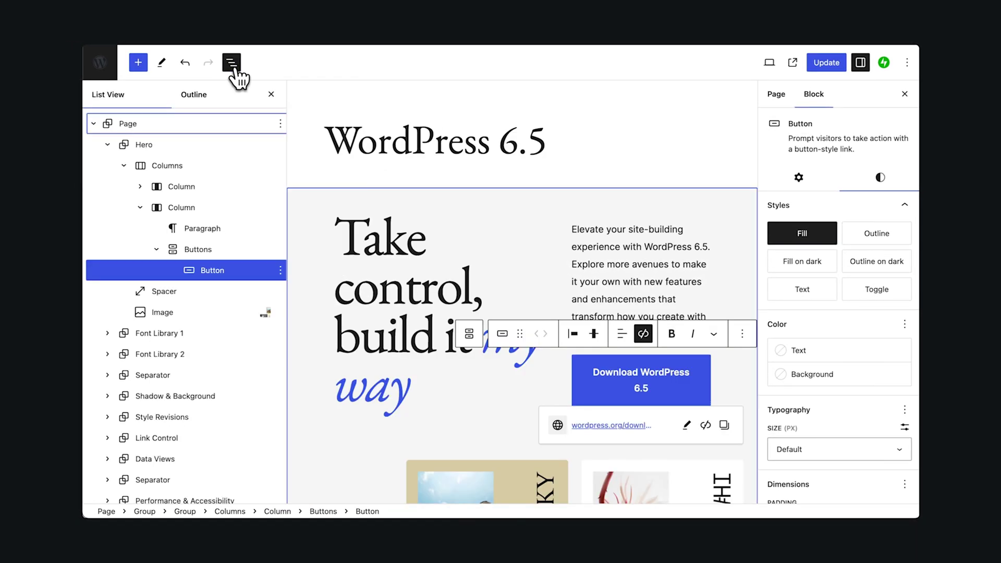
scroll(188, 305, "down", 2)
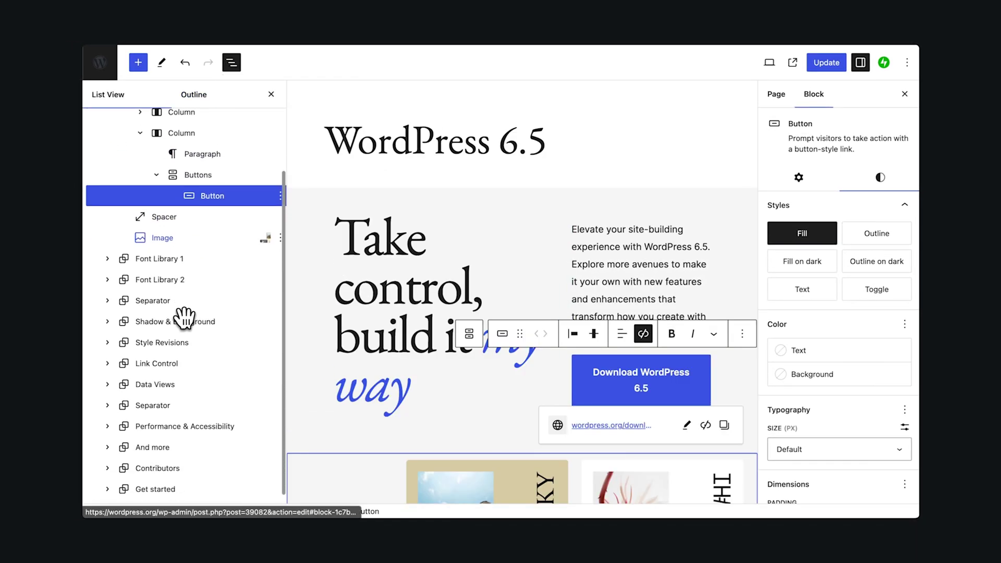
left_click(151, 487)
left_click(406, 273)
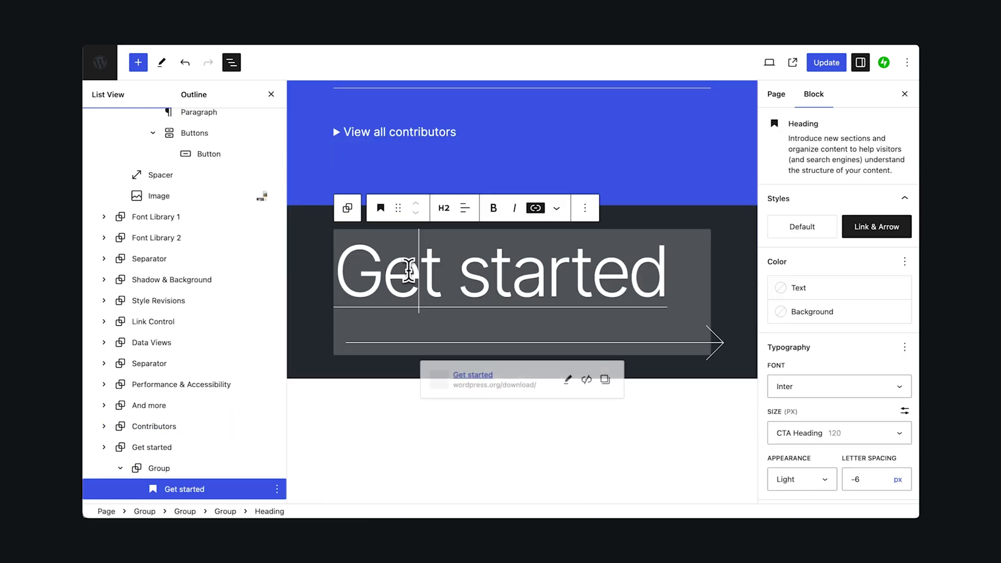
key("shift+alt+o")
scroll(626, 313, "down", 5)
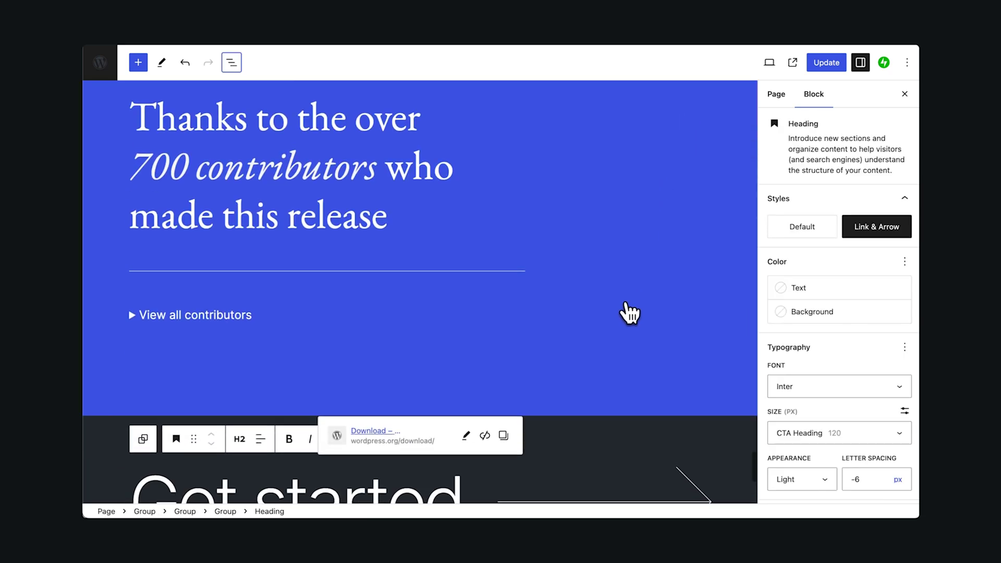
scroll(626, 315, "up", 1)
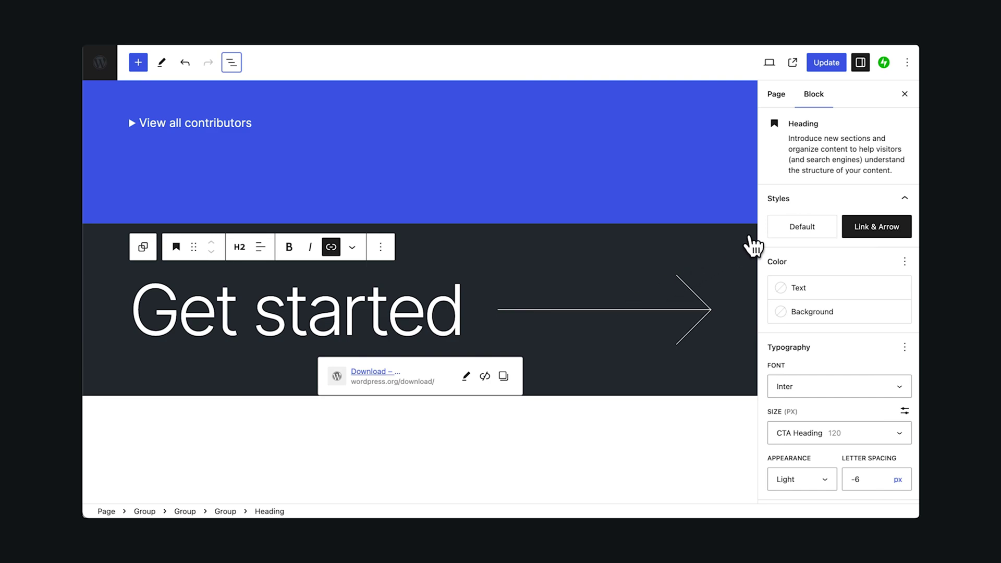
left_click(782, 229)
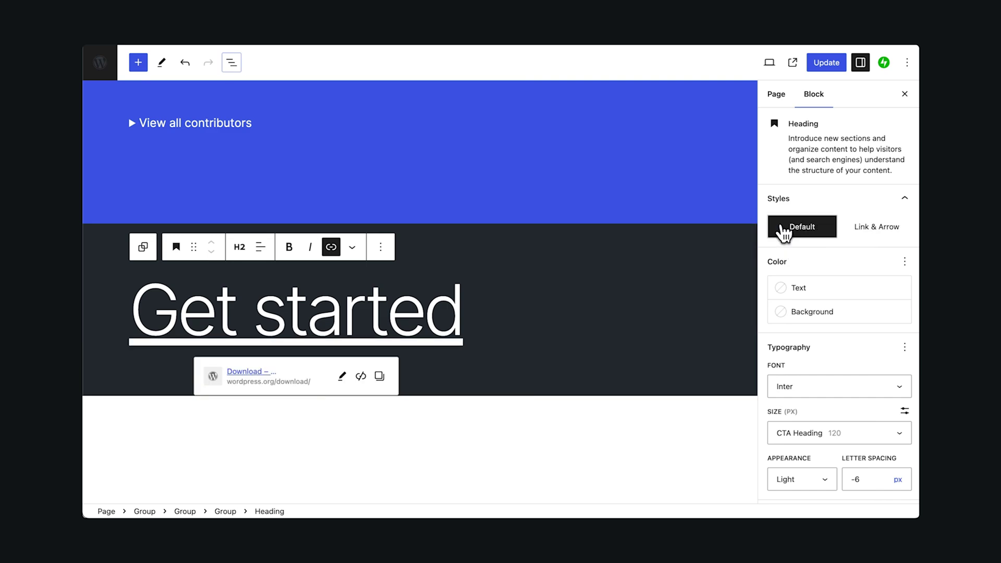
left_click(853, 232)
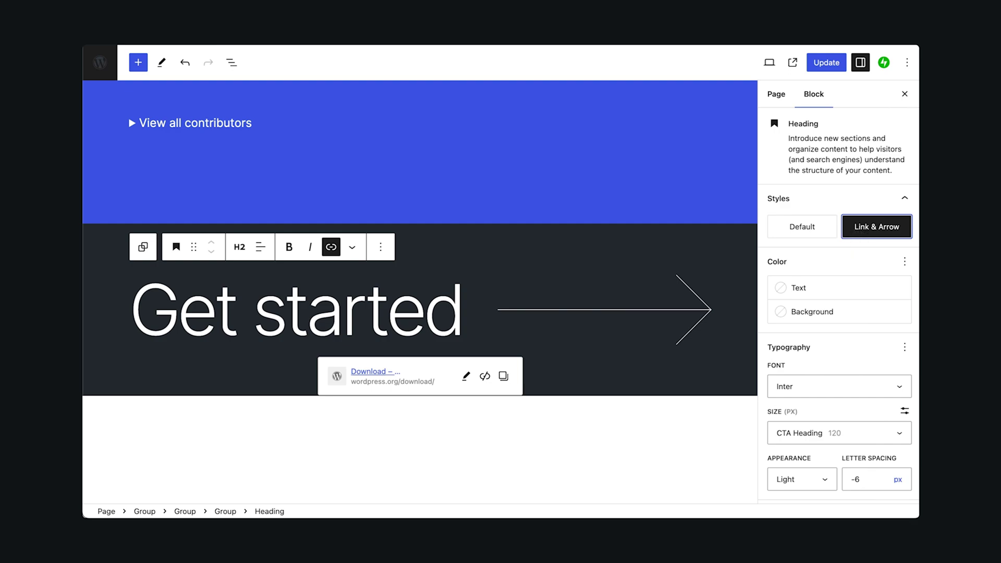
scroll(678, 258, "up", 1)
scroll(673, 258, "up", 2)
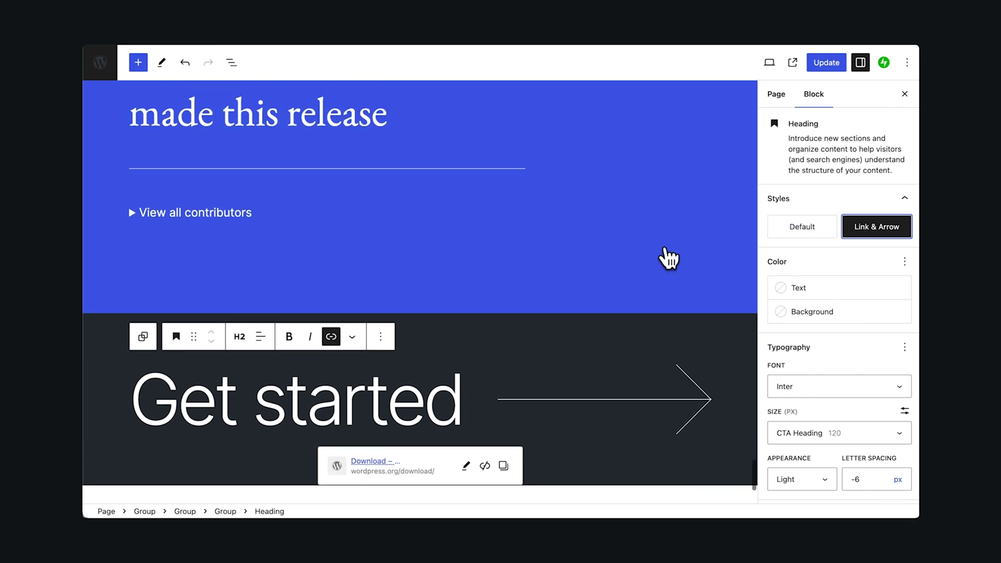
scroll(669, 259, "up", 2)
scroll(666, 258, "up", 2)
scroll(666, 259, "up", 1)
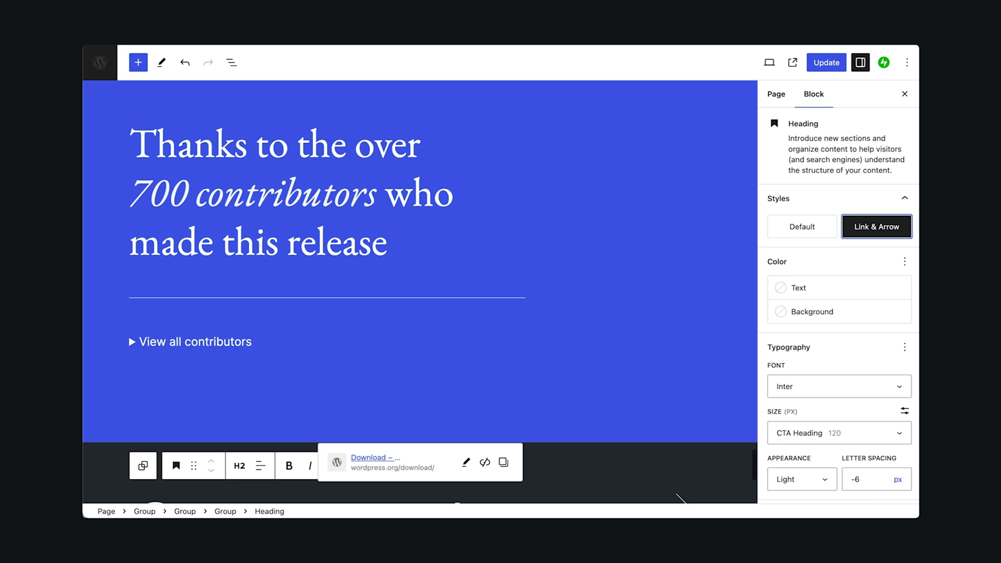
scroll(667, 259, "up", 1)
scroll(667, 258, "up", 2)
scroll(420, 301, "up", 1)
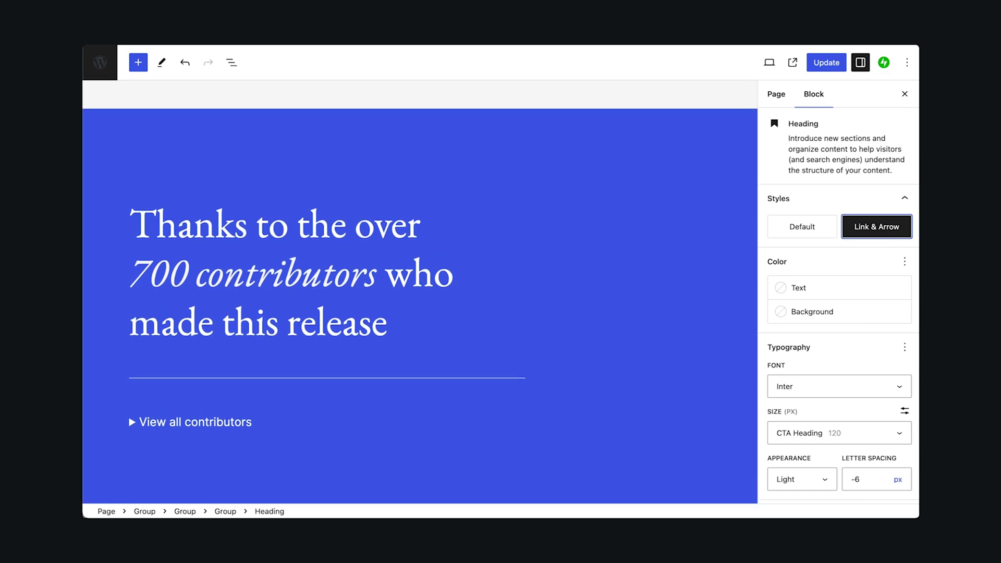
- In List View, drag the Data Views group to sit directly below Hero
left_click(231, 62)
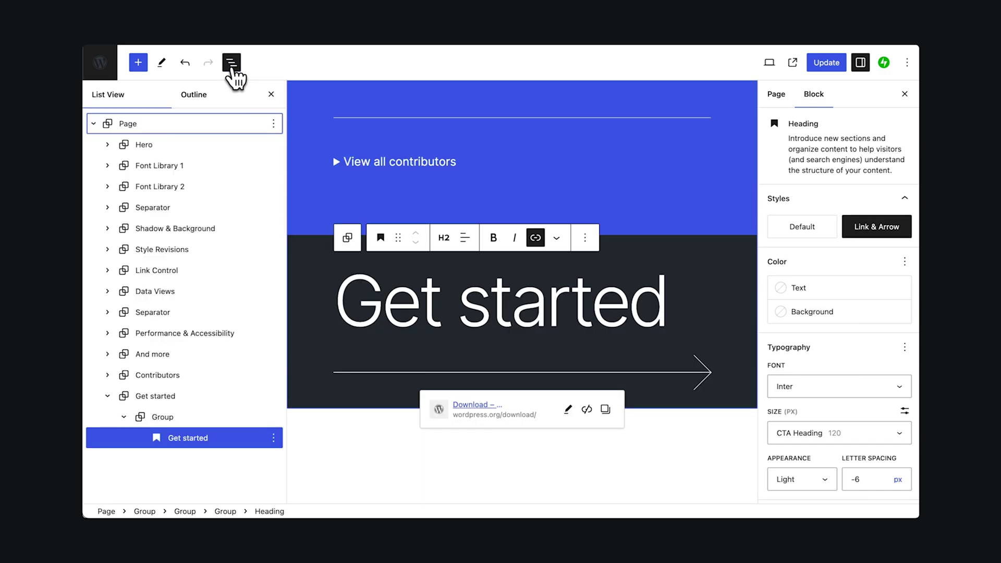
left_click(157, 291)
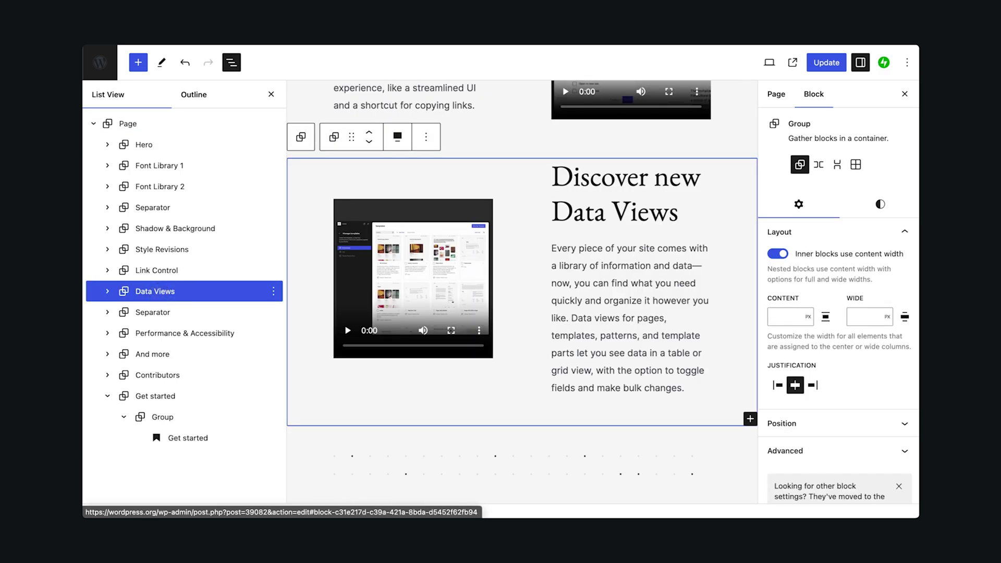
left_click_drag(157, 291, 142, 164)
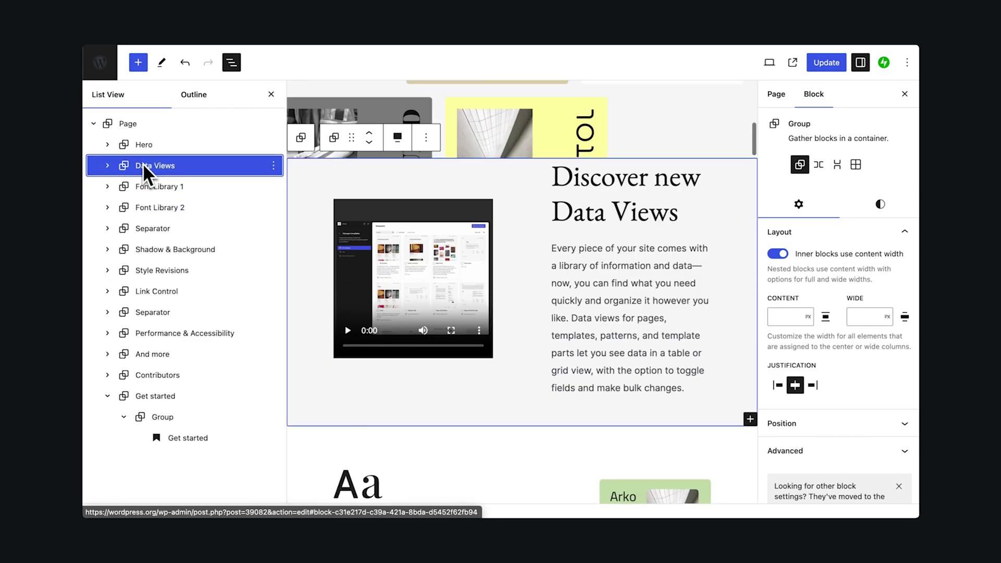
- Set the Data Views section's top and bottom padding to Large under Dimensions
left_click(272, 95)
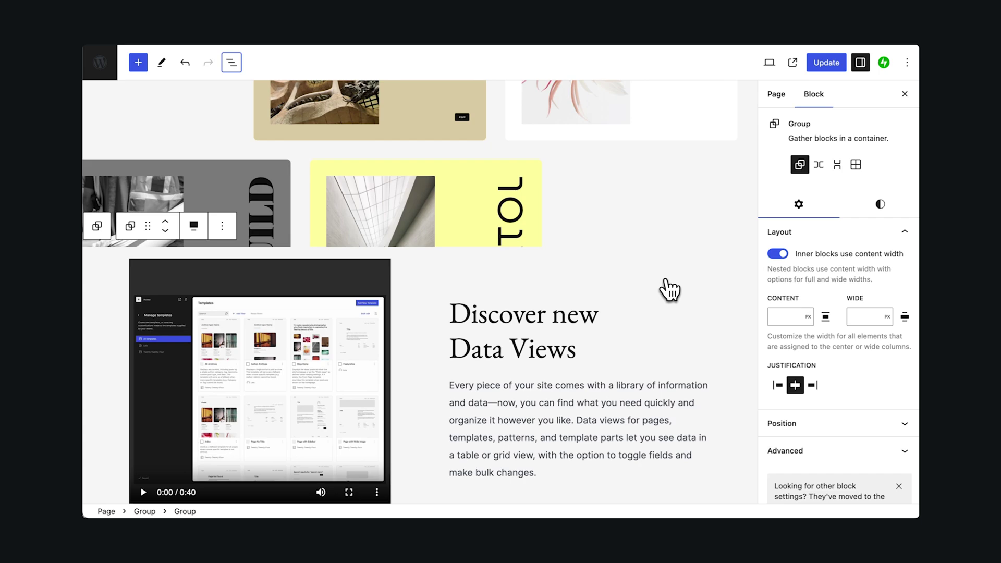
left_click(880, 205)
scroll(856, 340, "down", 1)
scroll(858, 341, "down", 3)
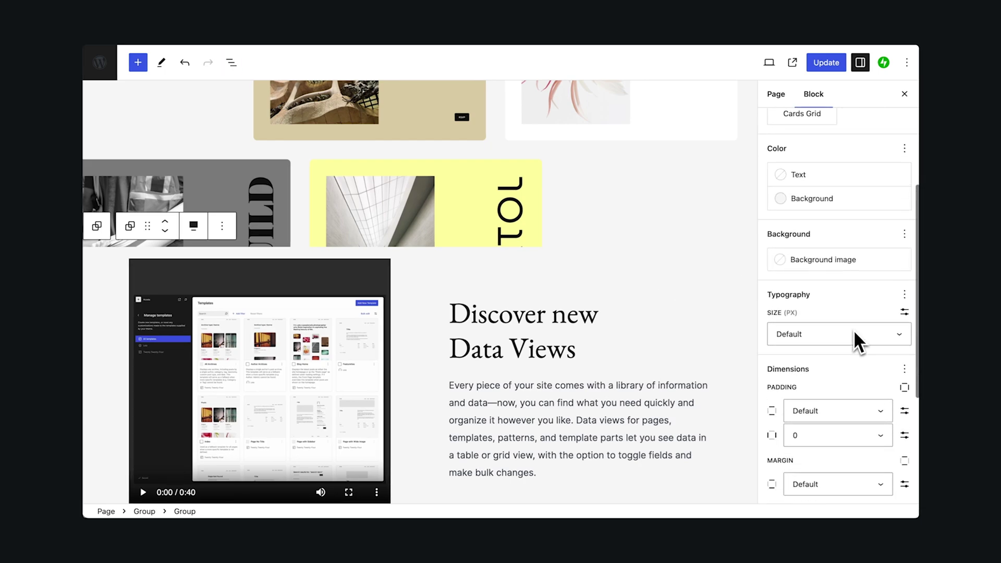
scroll(856, 340, "down", 2)
scroll(856, 340, "down", 1)
scroll(856, 340, "down", 1)
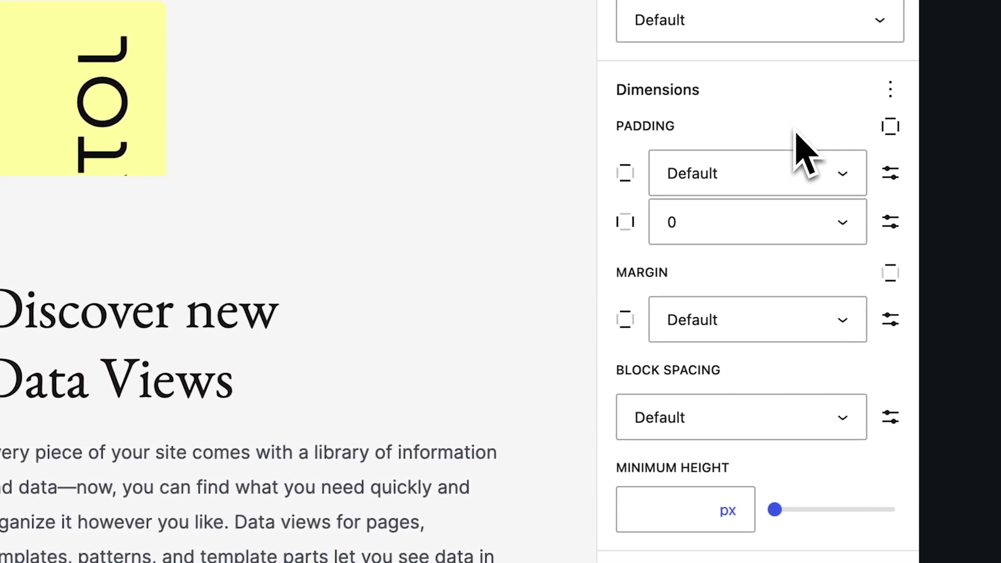
left_click(794, 188)
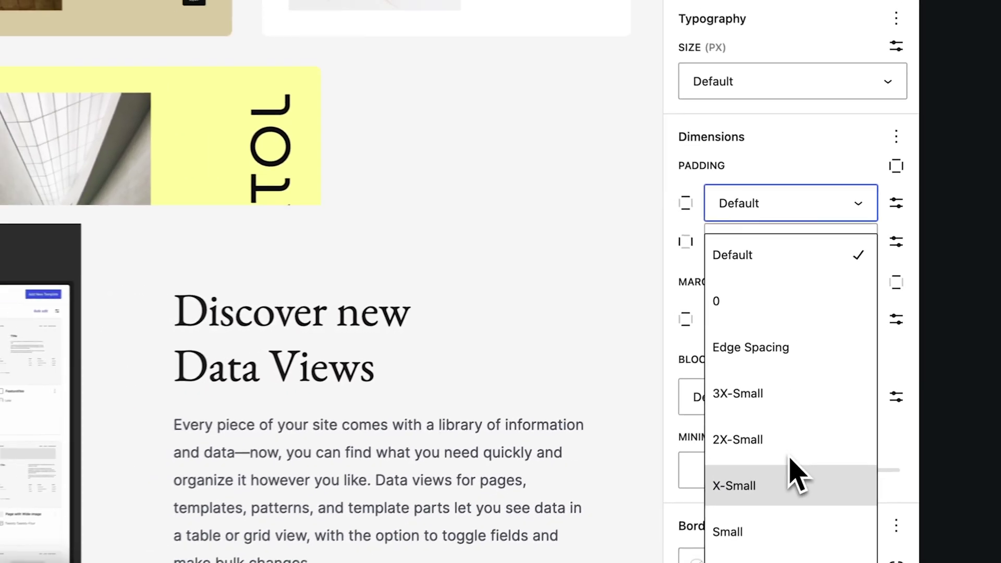
scroll(806, 461, "down", 2)
left_click(827, 435)
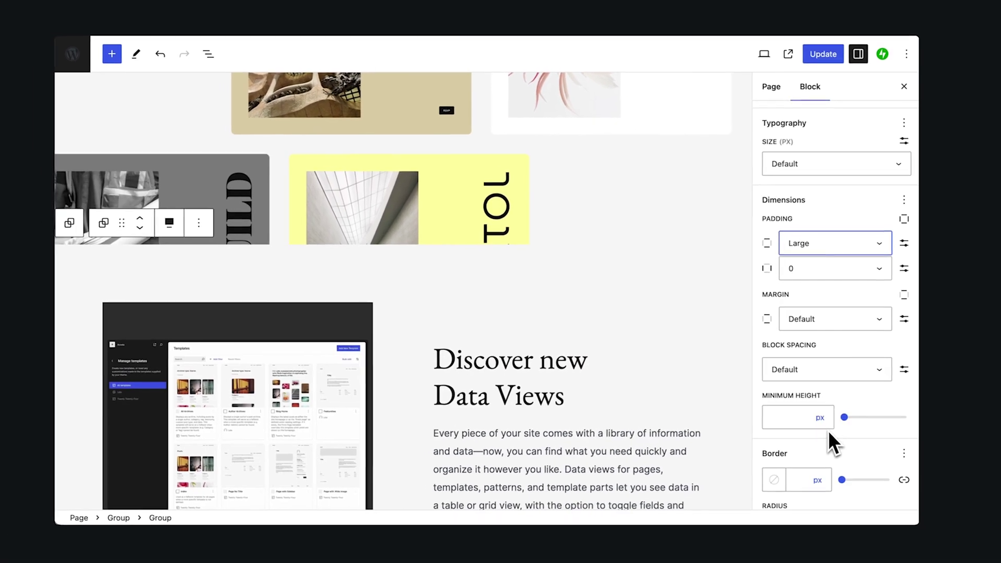
scroll(693, 409, "down", 1)
scroll(696, 310, "down", 2)
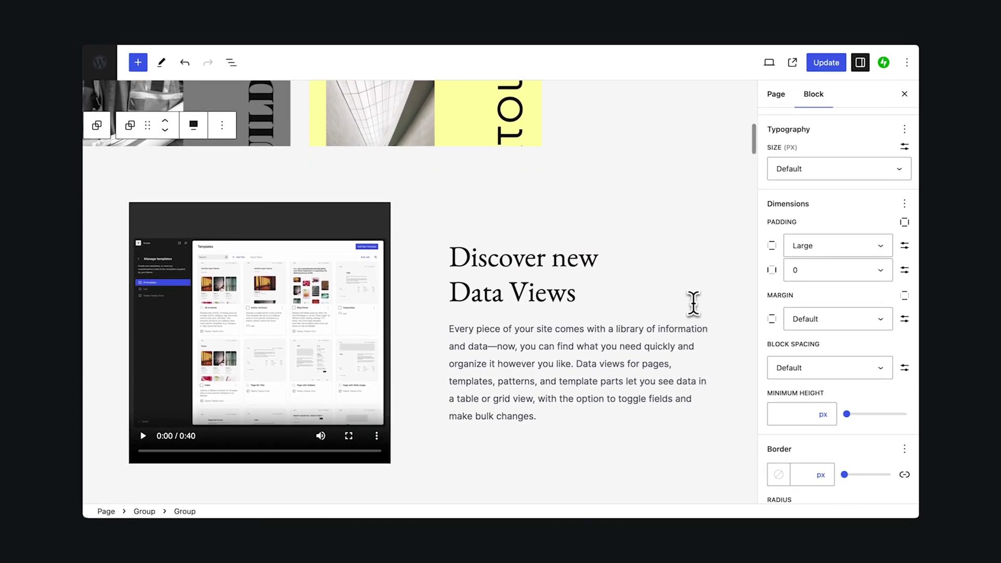
scroll(420, 298, "down", 1)
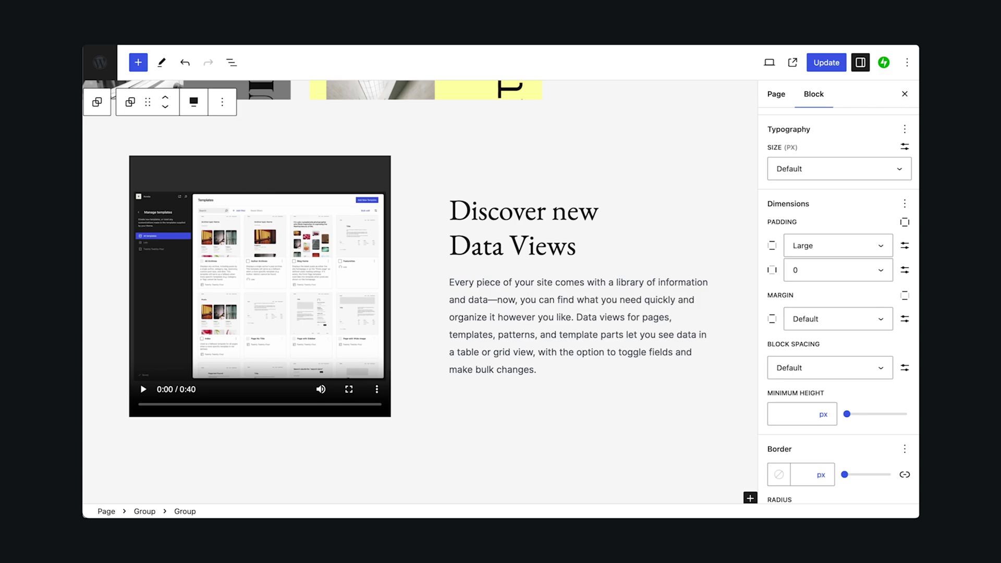
scroll(420, 297, "up", 2)
scroll(419, 297, "up", 3)
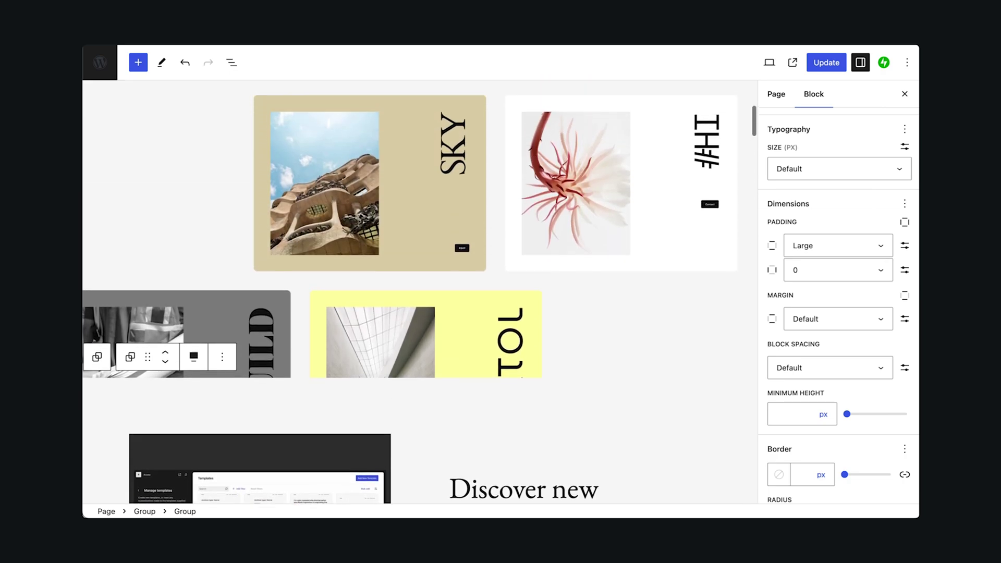
scroll(419, 297, "up", 5)
scroll(420, 298, "up", 2)
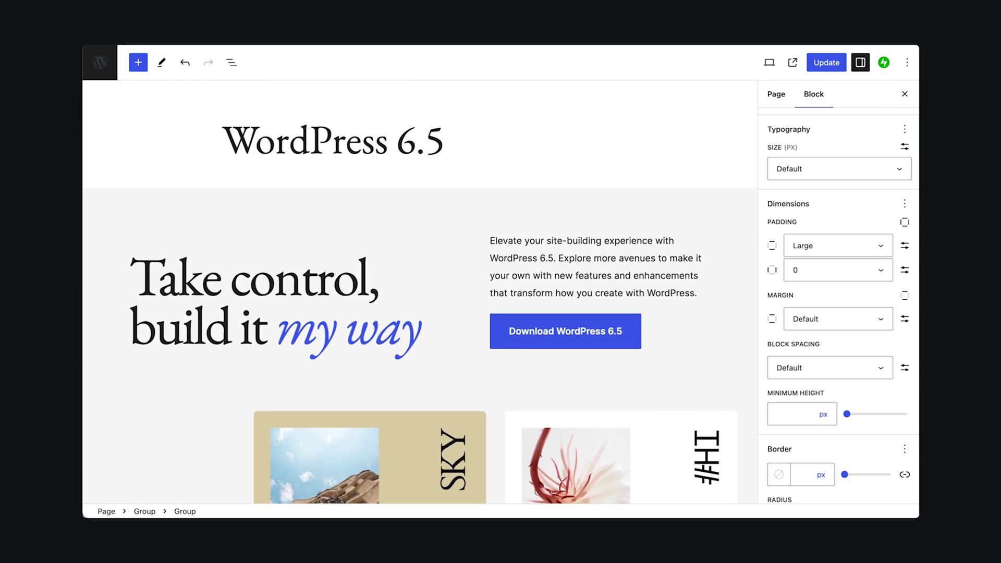
- Hide the Settings sidebar so the canvas shows the WordPress 6.5 hero at full width
left_click(905, 94)
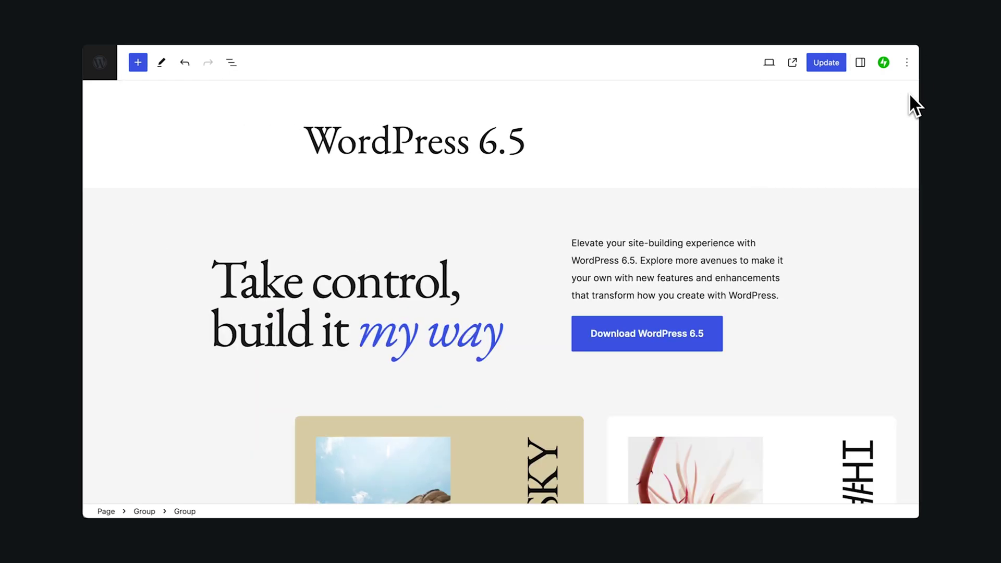